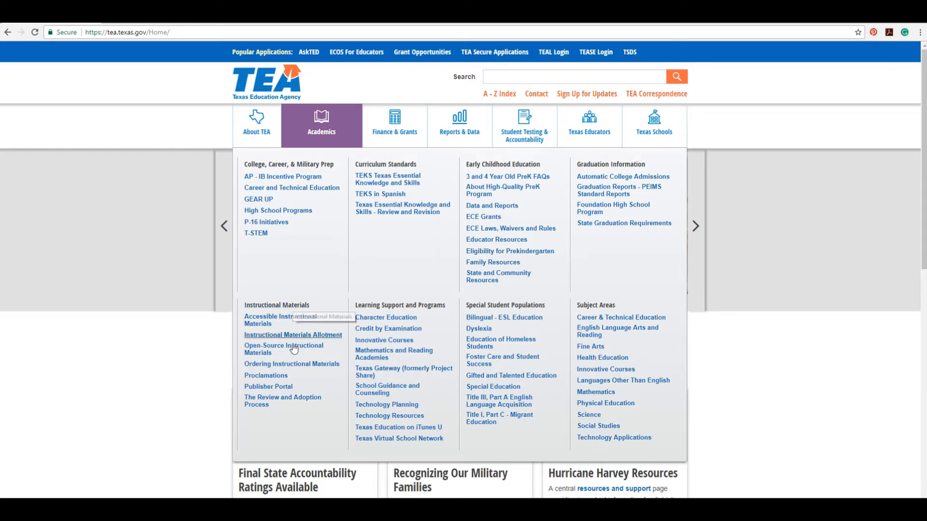
Open the Publisher Portal page and follow its EMAT Login link for submitting bid information.
click(280, 391)
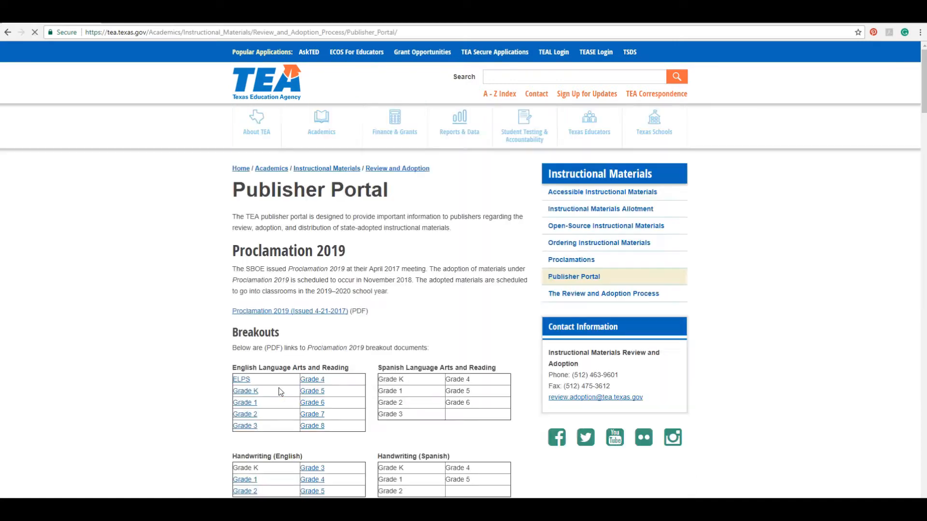
scroll(769, 230, down, 20)
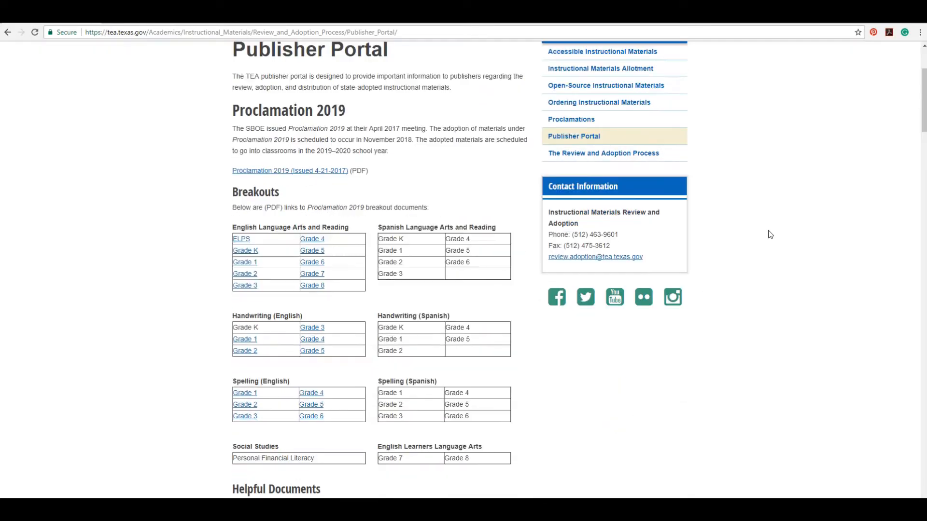
scroll(765, 265, down, 20)
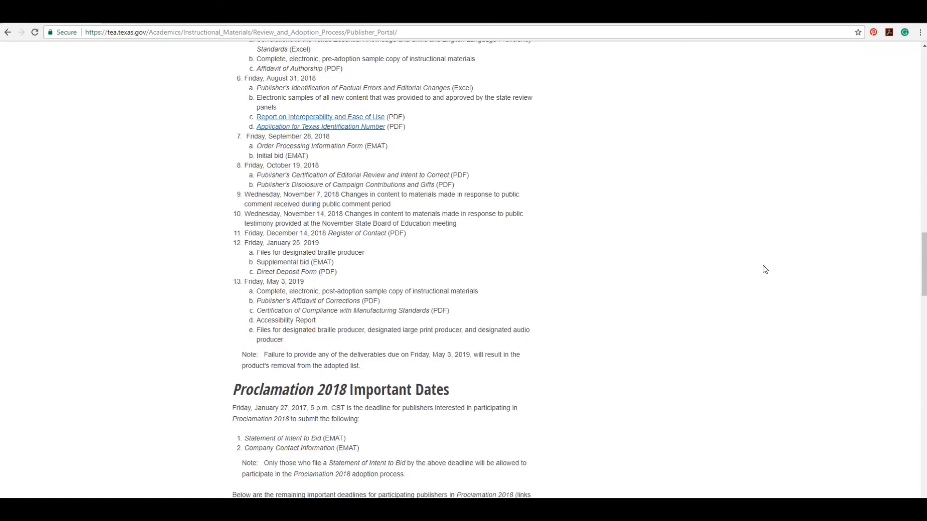
scroll(758, 284, down, 6)
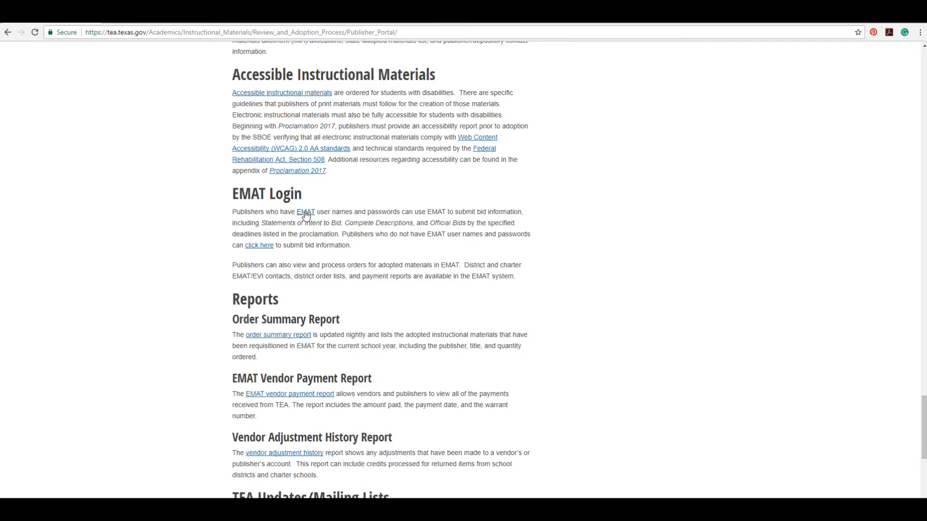
click(260, 246)
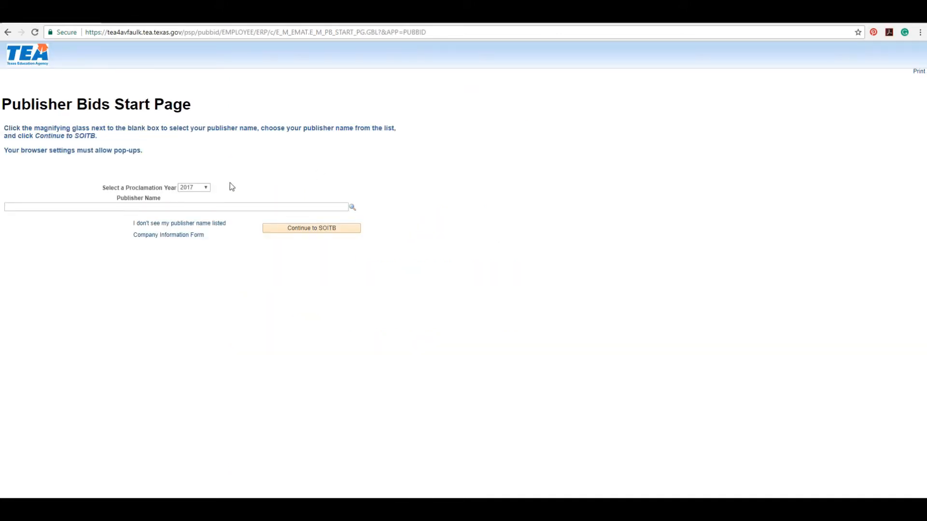
Select Proclamation Year 2019, browse the publisher name list, then proceed as an unlisted publisher.
click(205, 188)
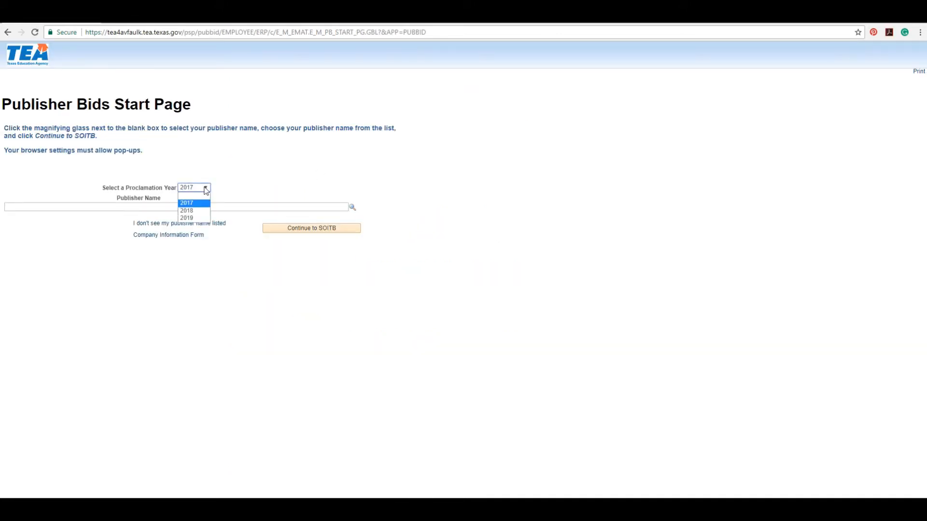
click(199, 218)
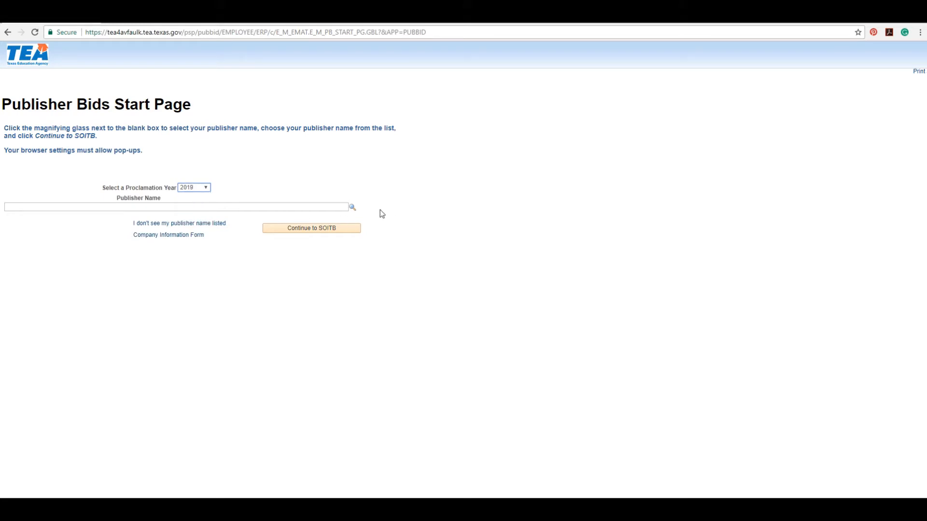
click(352, 207)
scroll(492, 184, down, 5)
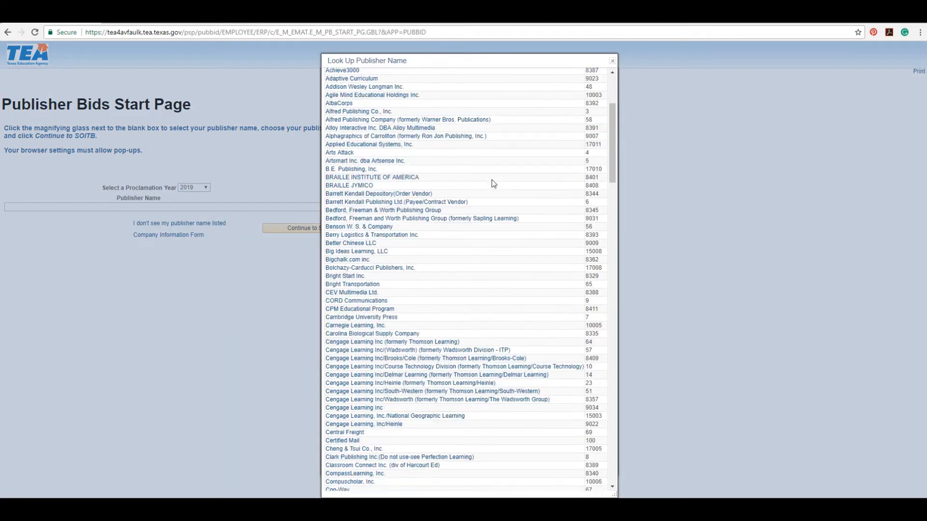
scroll(493, 186, down, 8)
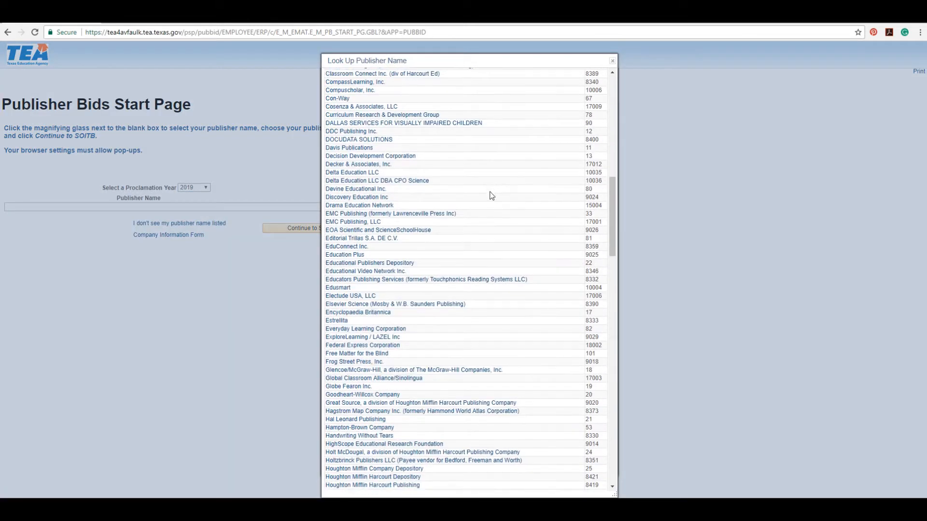
drag(612, 213, 614, 97)
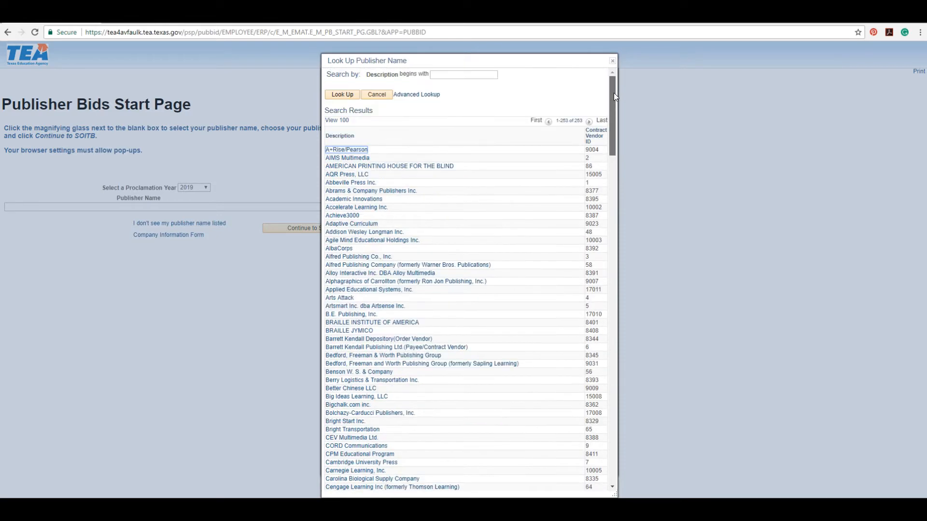
click(611, 61)
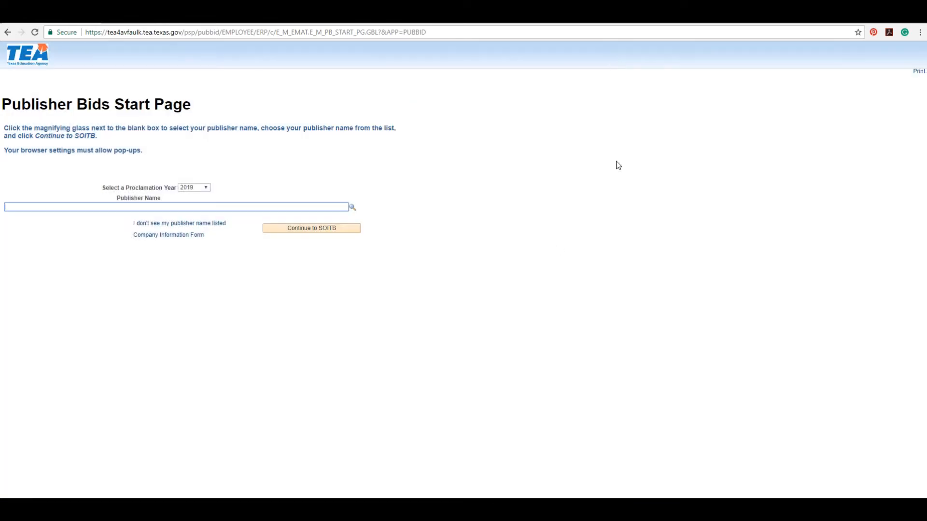
click(217, 223)
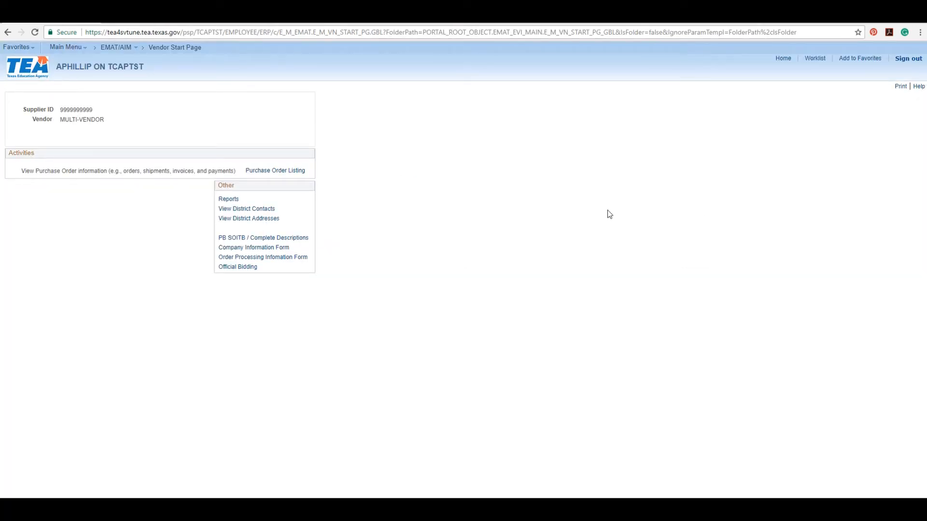
Open the blank 2019 Company Information Form from the Other section of the Vendor Start Page.
click(285, 248)
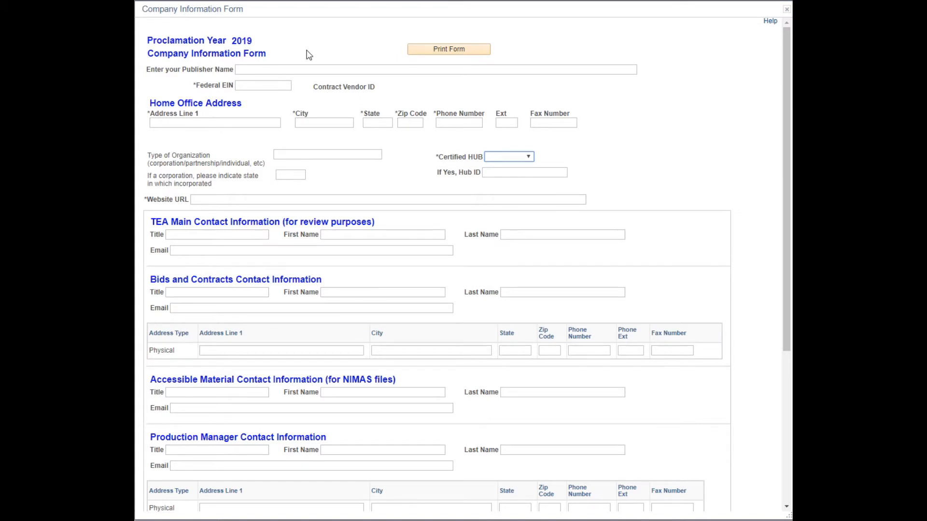
click(287, 70)
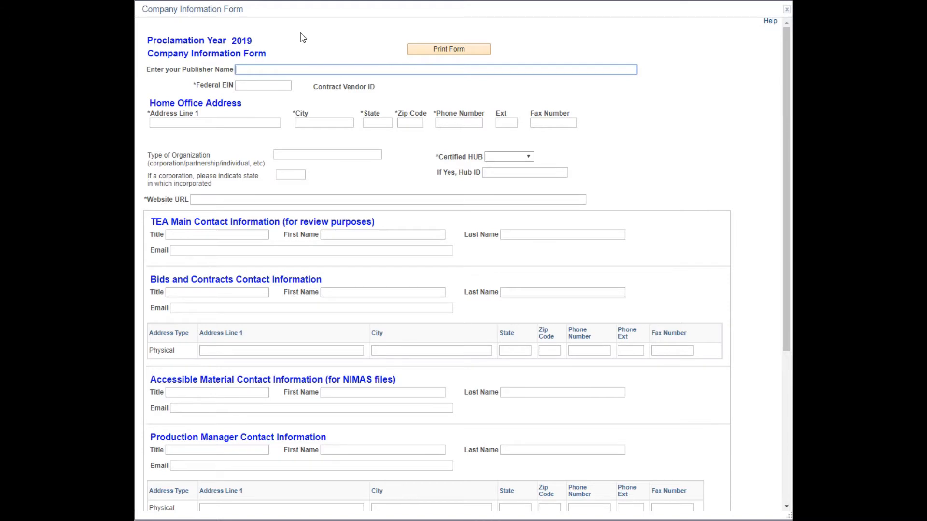
key(Tab)
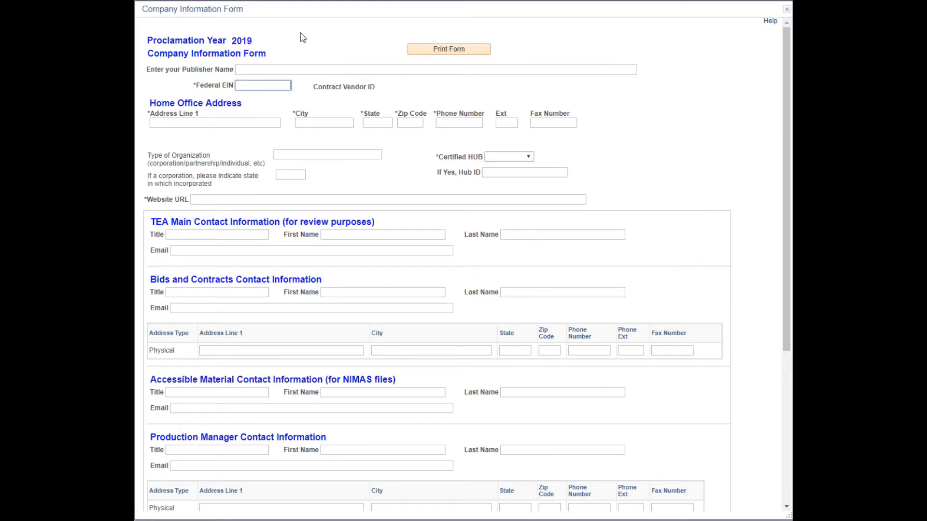
key(Tab)
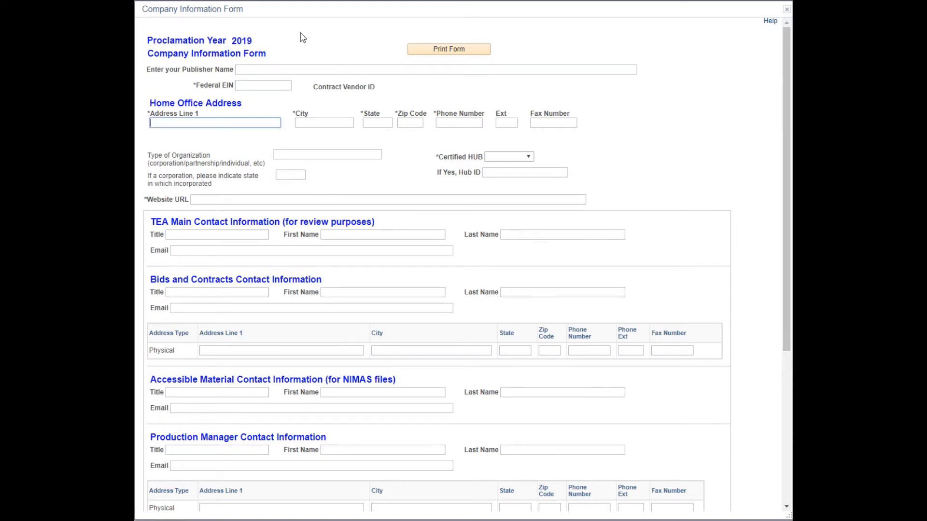
key(Tab)
key(Tab)
key(Tab)
key(Tab)
key(Tab)
key(Tab)
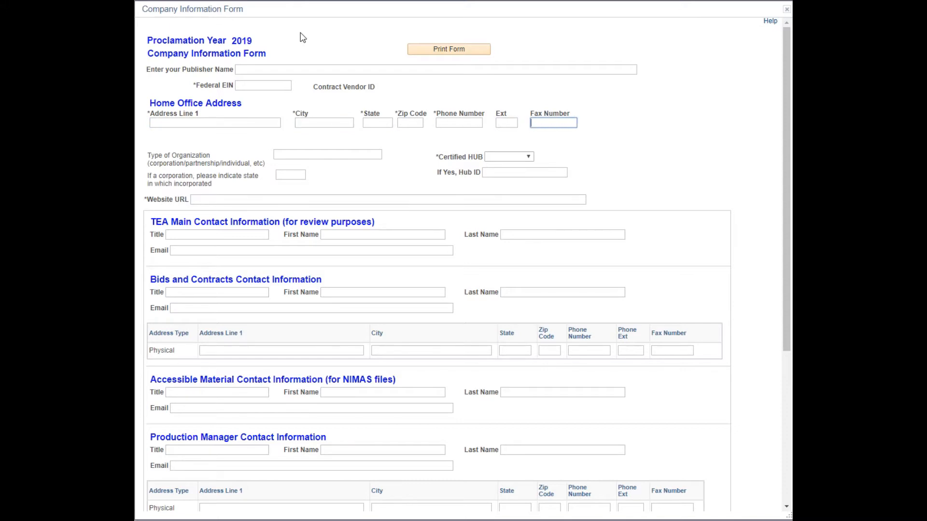
key(Tab)
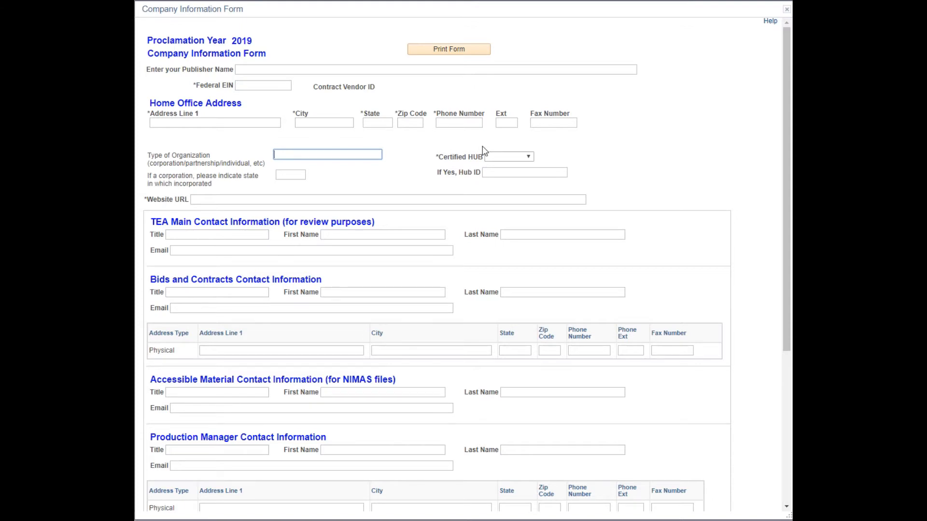
click(530, 156)
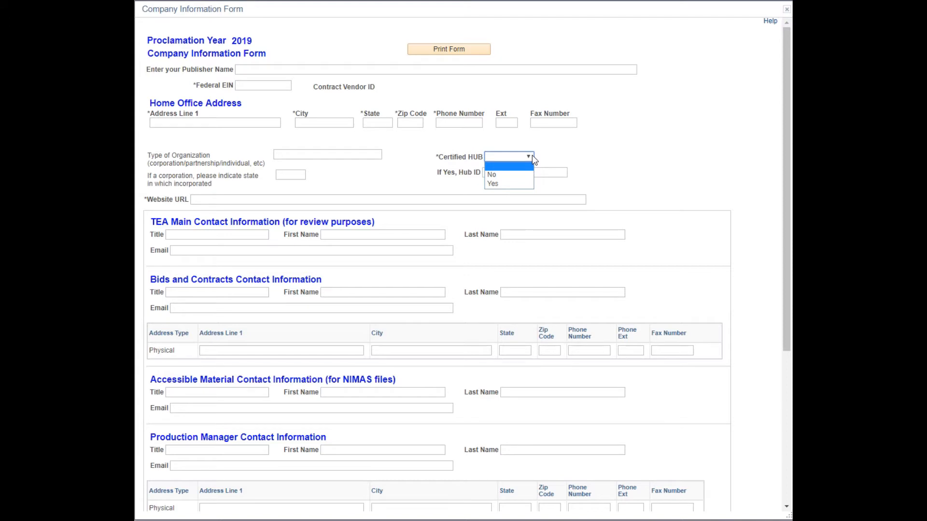
click(572, 160)
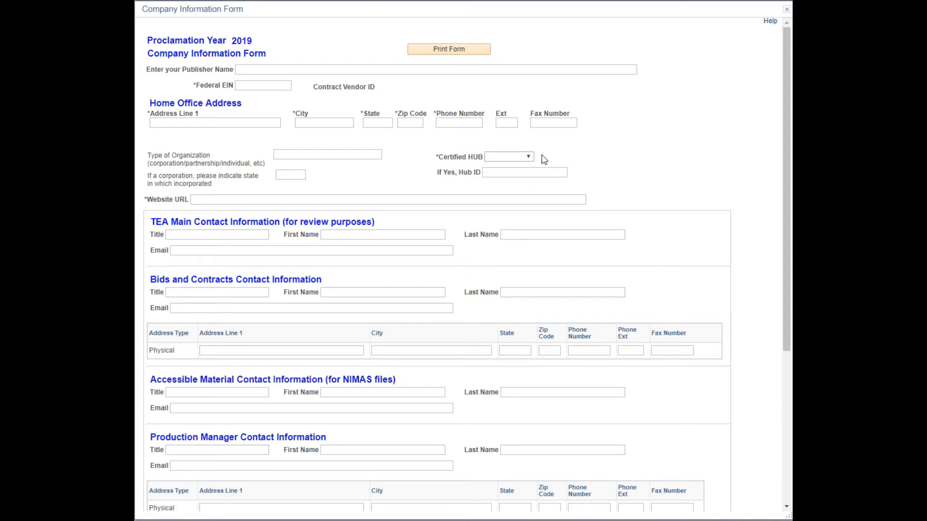
click(230, 199)
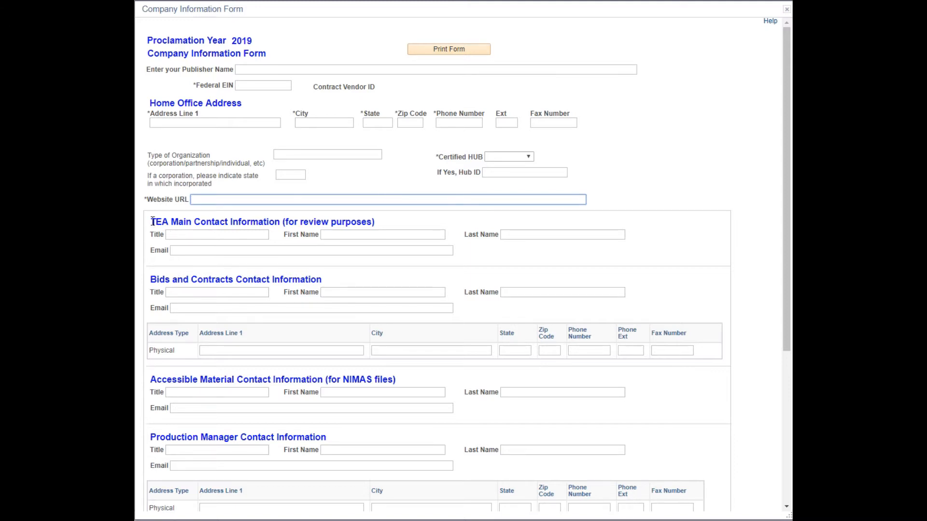
drag(153, 221, 380, 226)
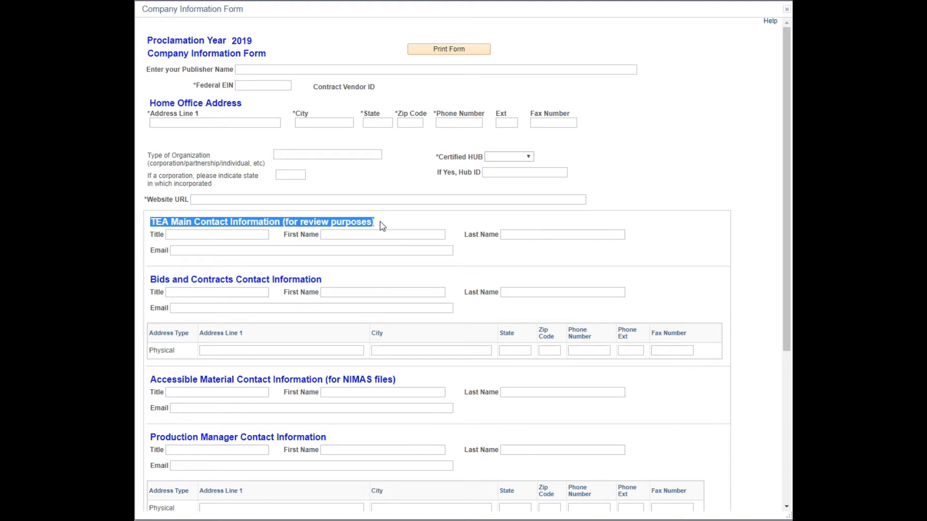
drag(151, 279, 325, 279)
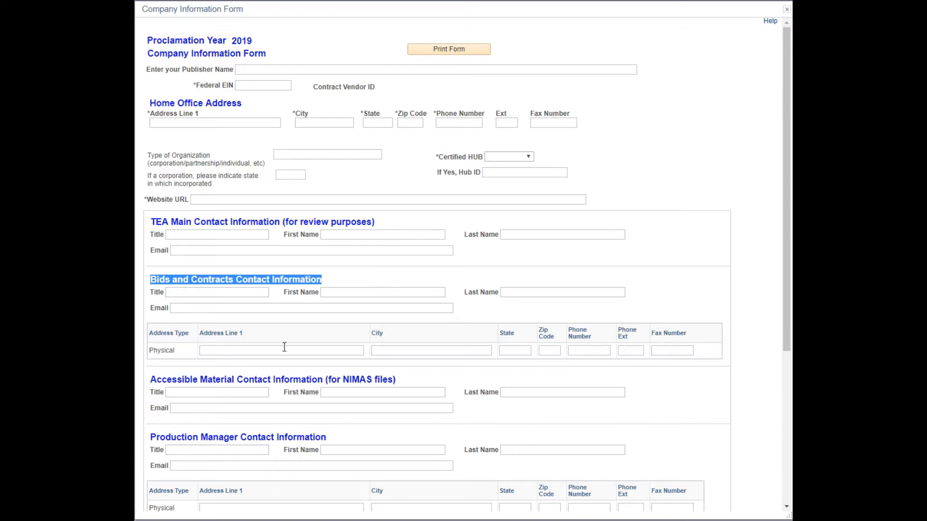
drag(150, 379, 404, 380)
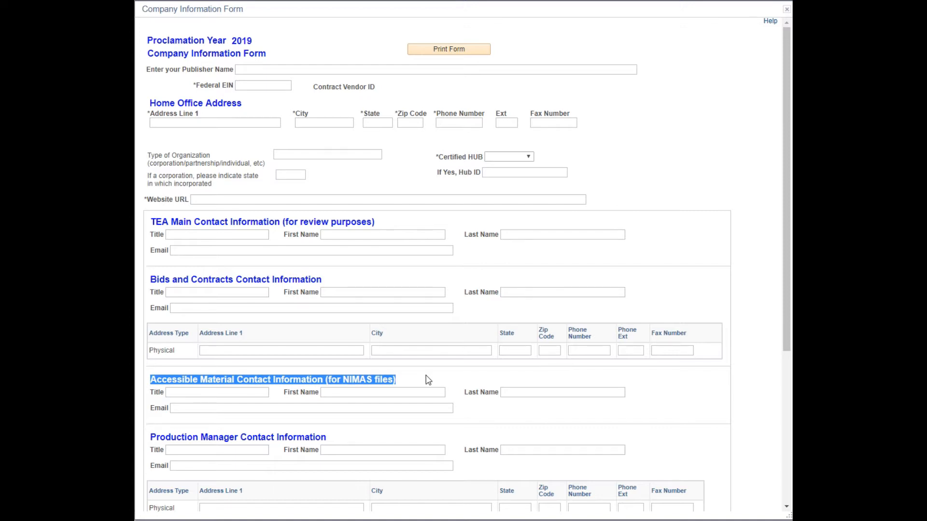
drag(151, 437, 363, 445)
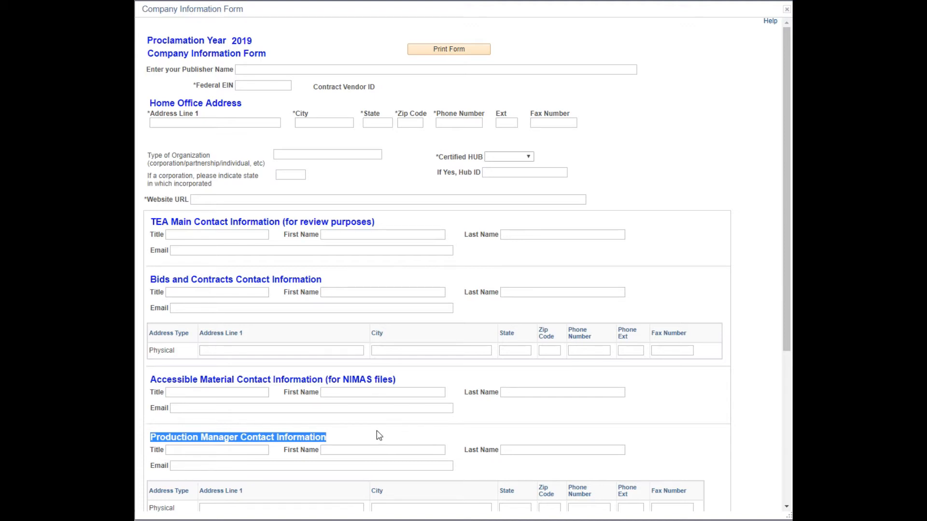
scroll(379, 436, down, 5)
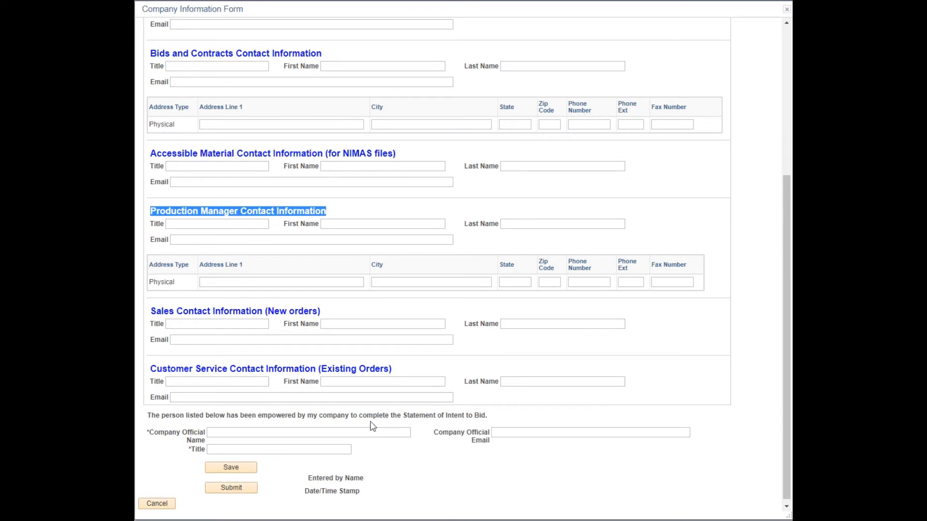
click(151, 308)
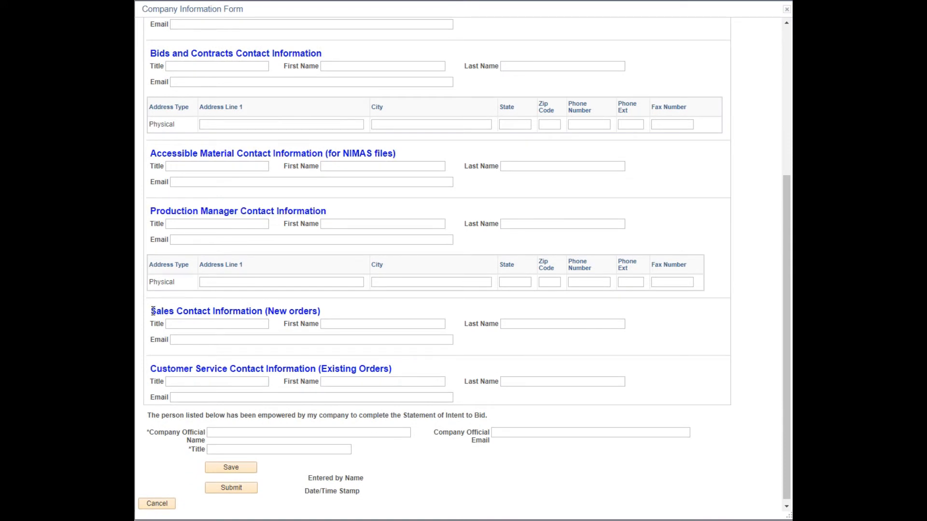
drag(151, 309, 325, 313)
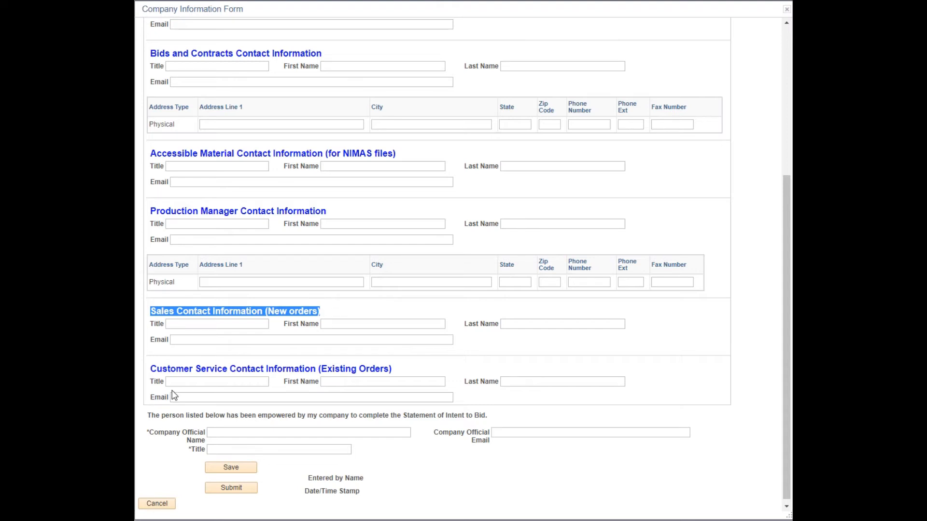
drag(154, 365, 407, 377)
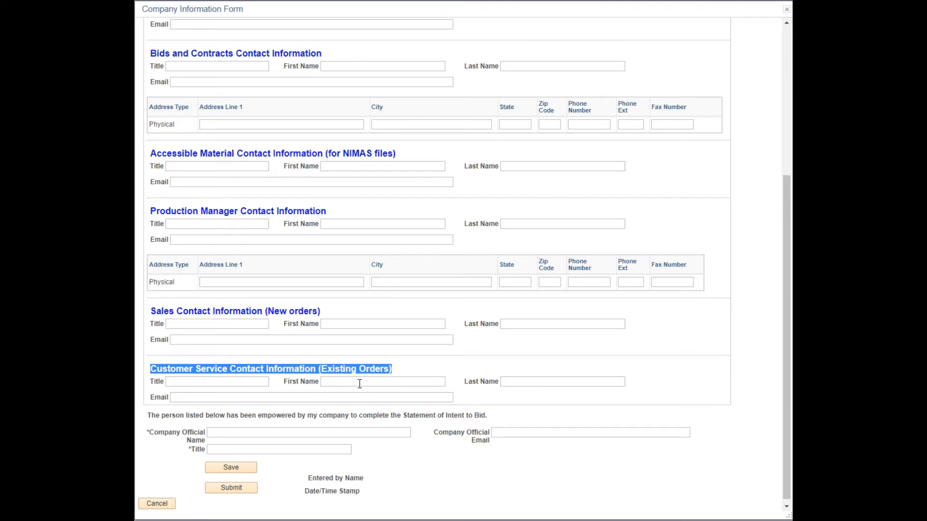
scroll(360, 384, down, 1)
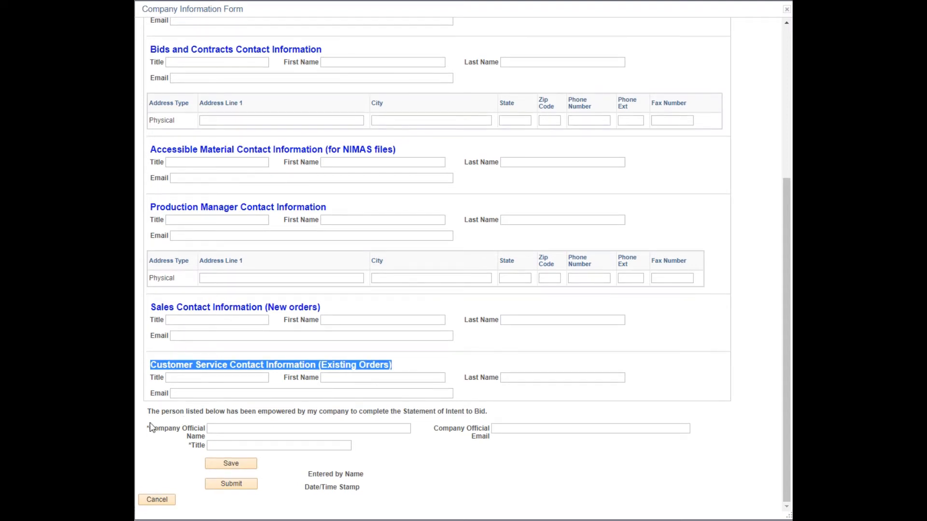
drag(149, 429, 475, 465)
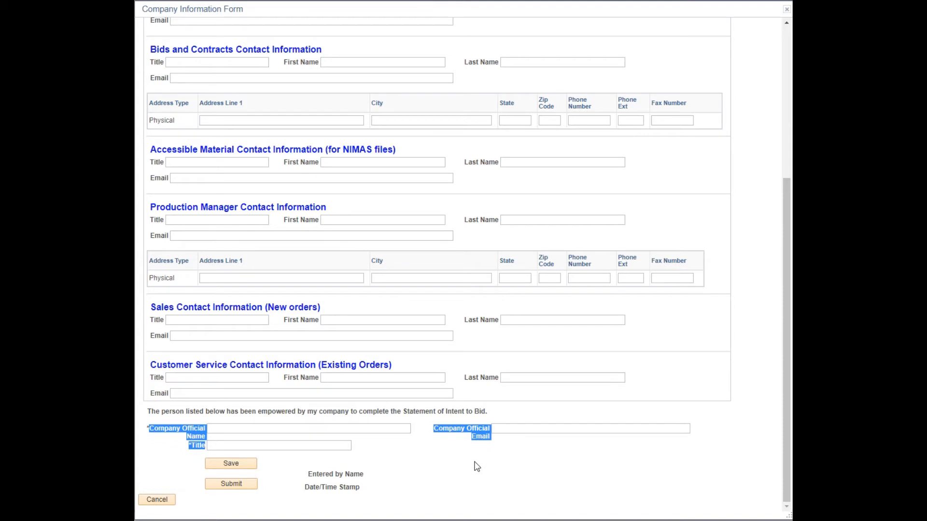
Save the still-empty 2019 Company Information Form and scroll down to its Submit button.
click(286, 467)
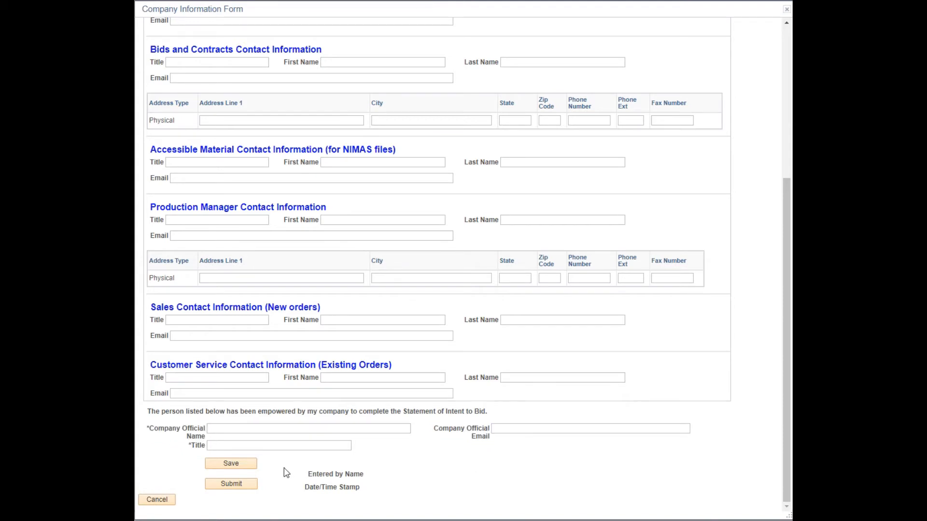
click(247, 465)
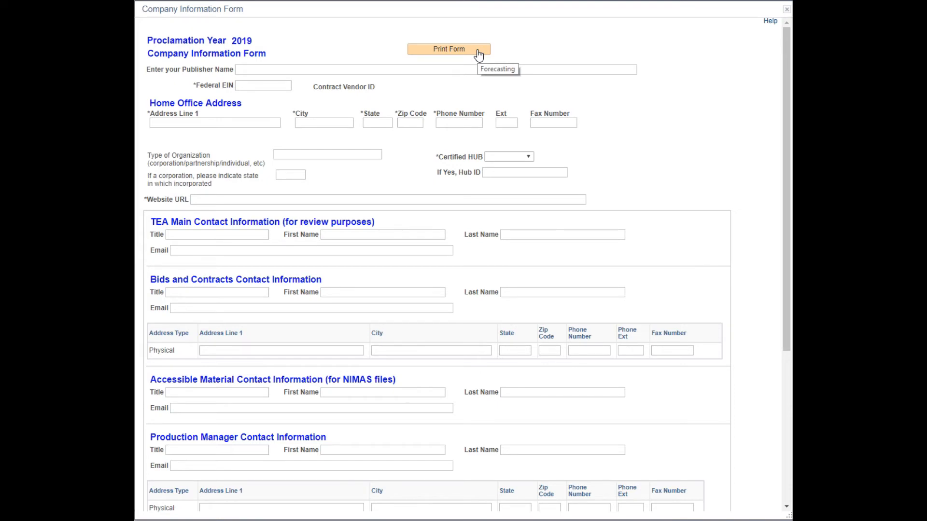
scroll(613, 128, down, 5)
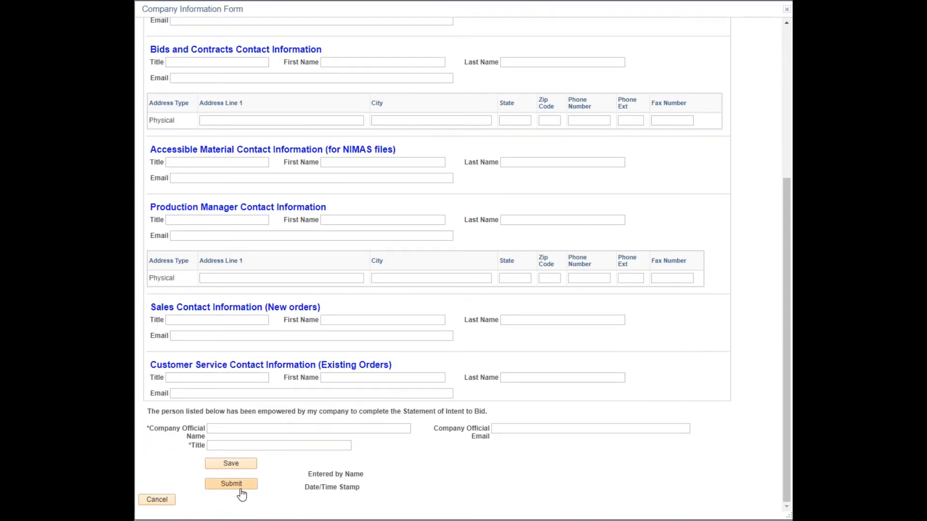
Submit the Company Information Form, continue to SOITB, and start a new Statement of Intent to Bid.
click(232, 484)
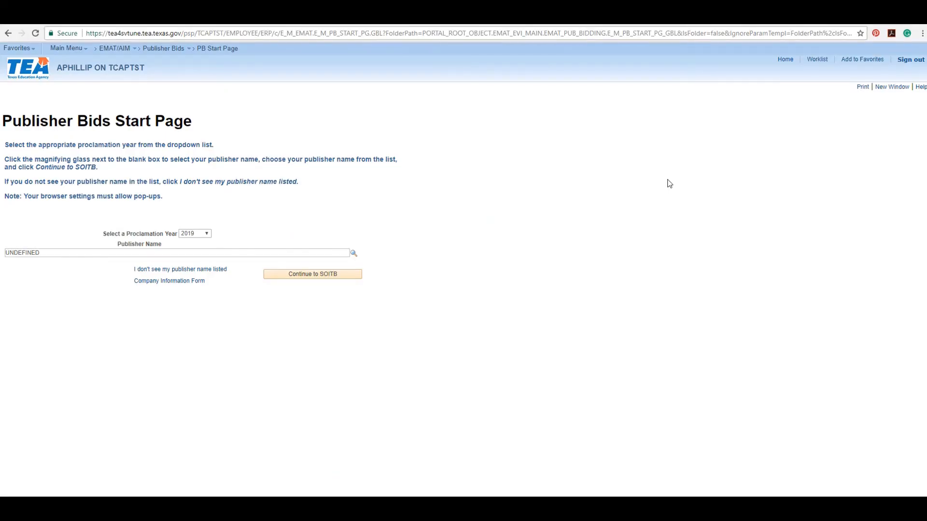
click(349, 276)
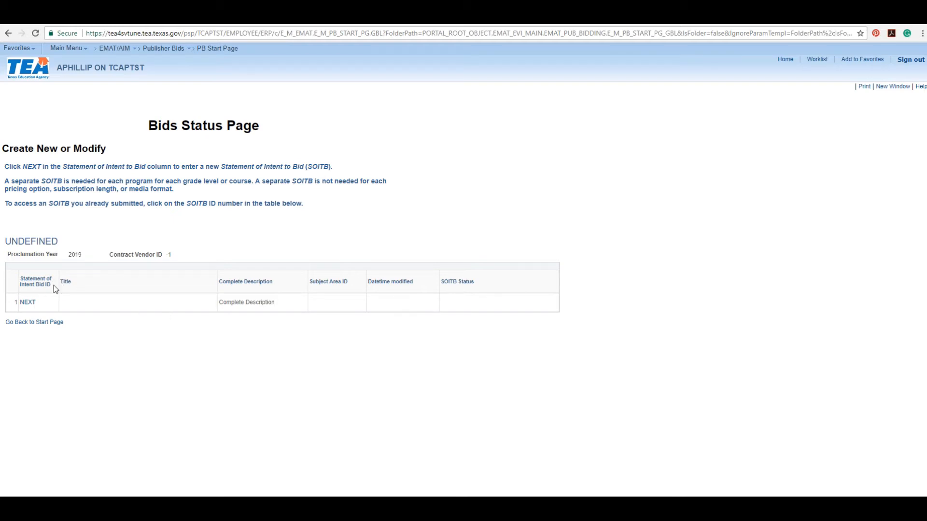
click(29, 303)
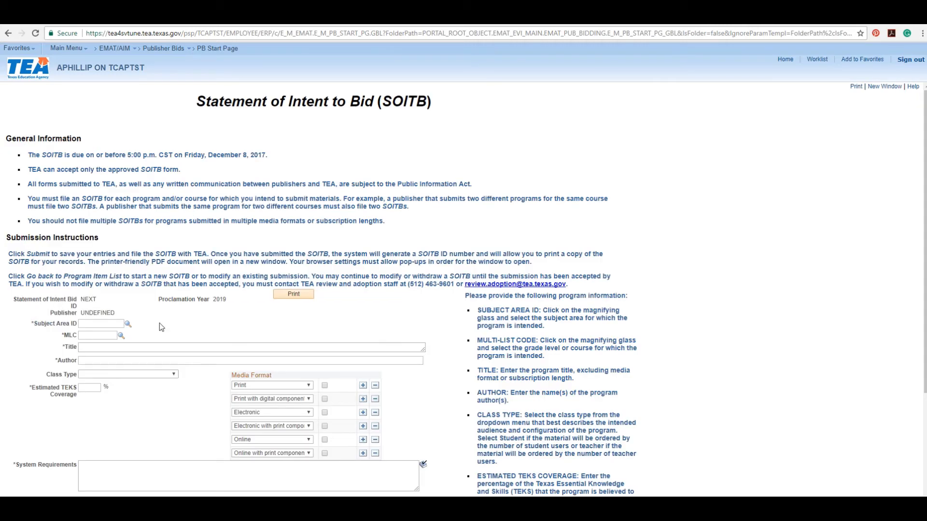
Choose Subject Area ID ELAR_E and MLC 0004 (Grade K English Language Arts & Reading).
click(128, 325)
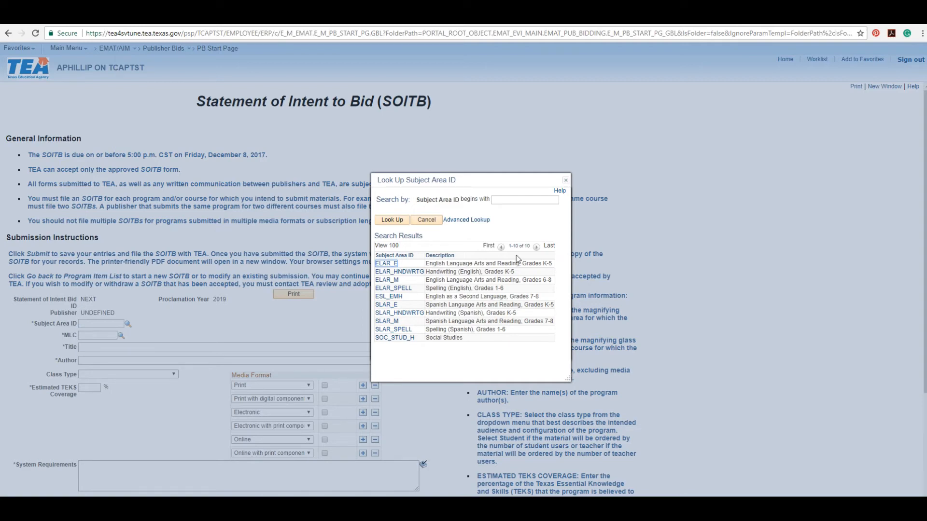
click(391, 265)
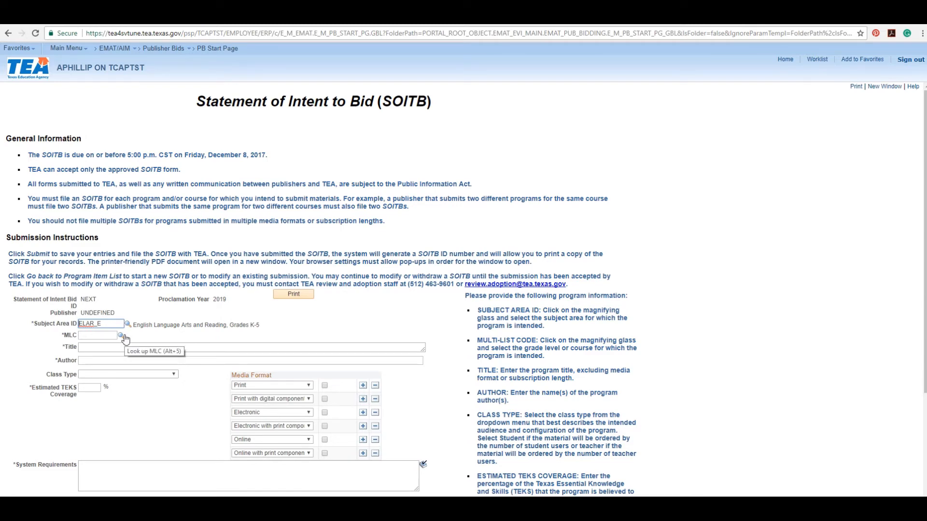
click(121, 335)
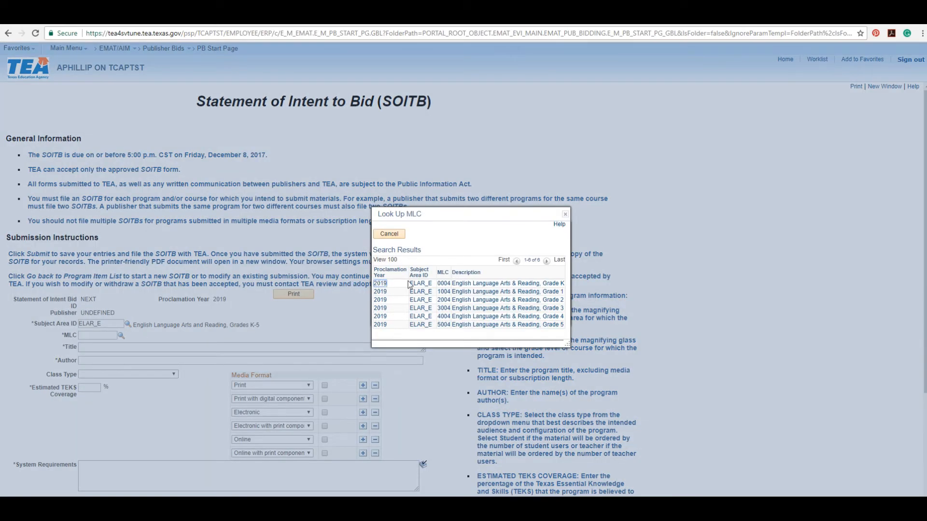
click(380, 285)
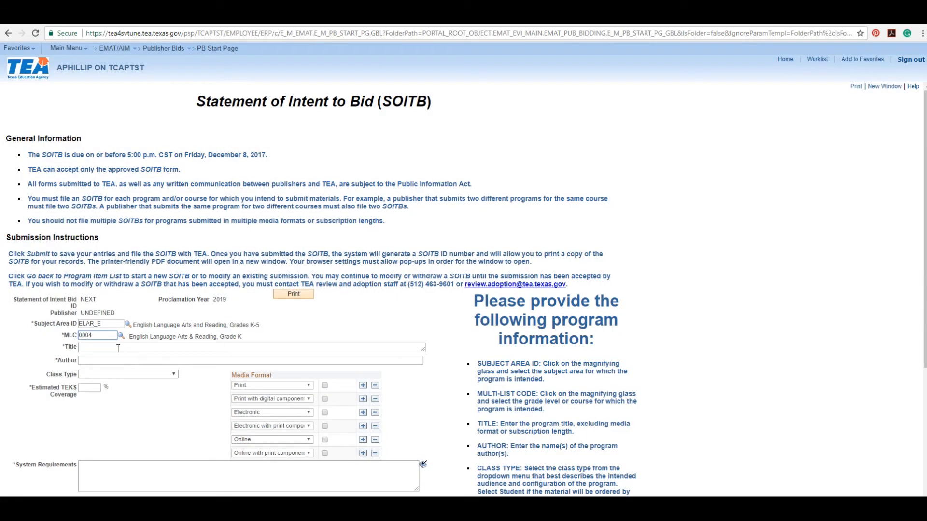
click(118, 347)
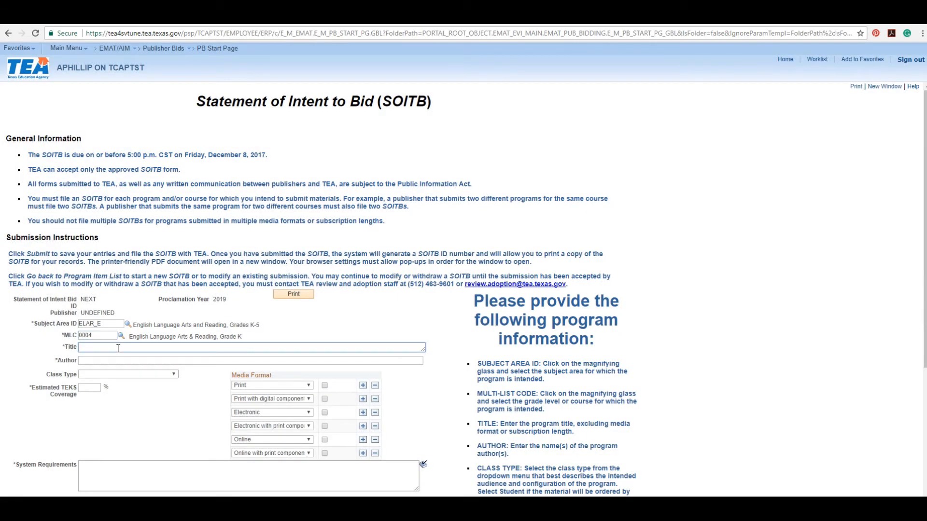
Enter title 'Kindergarten English, Texas Edition', the author's name, Class Type Student, and 100% TEKS coverage.
text(Kindergarten English, Texas Edition)
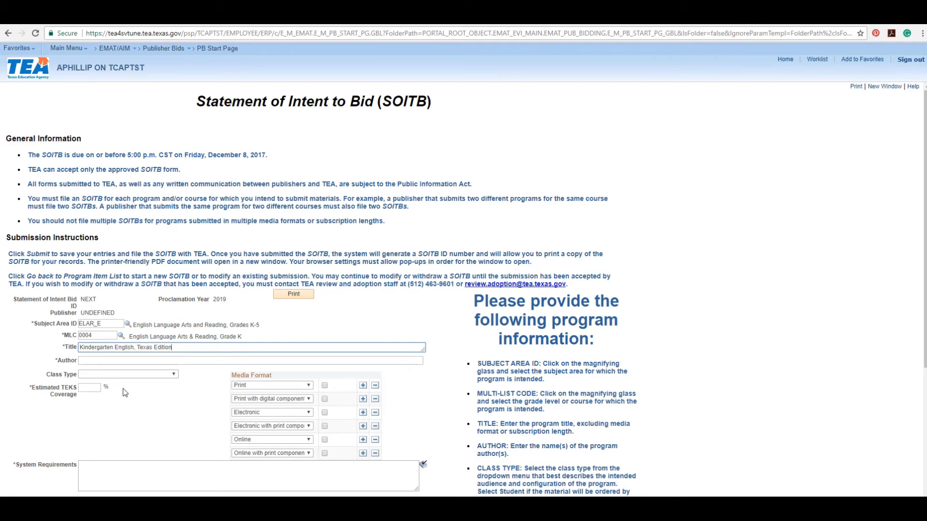
click(116, 362)
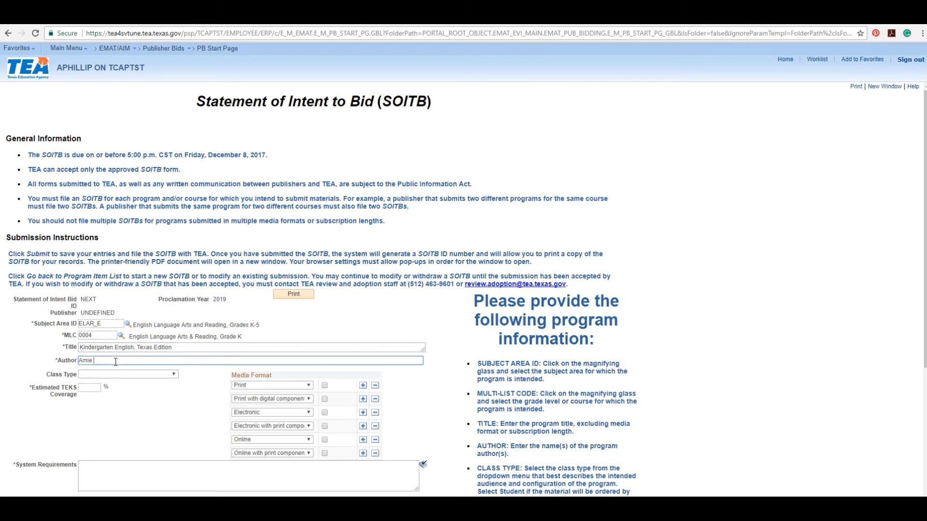
click(167, 375)
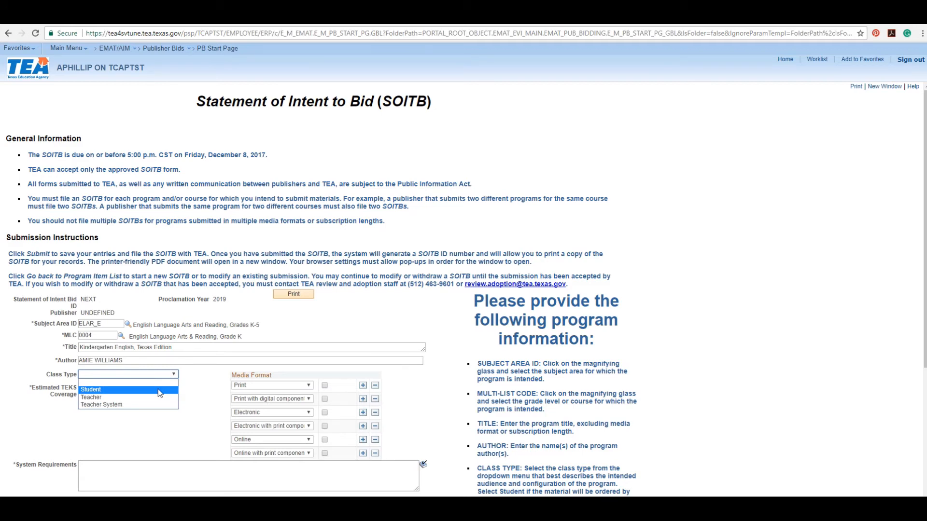
click(160, 390)
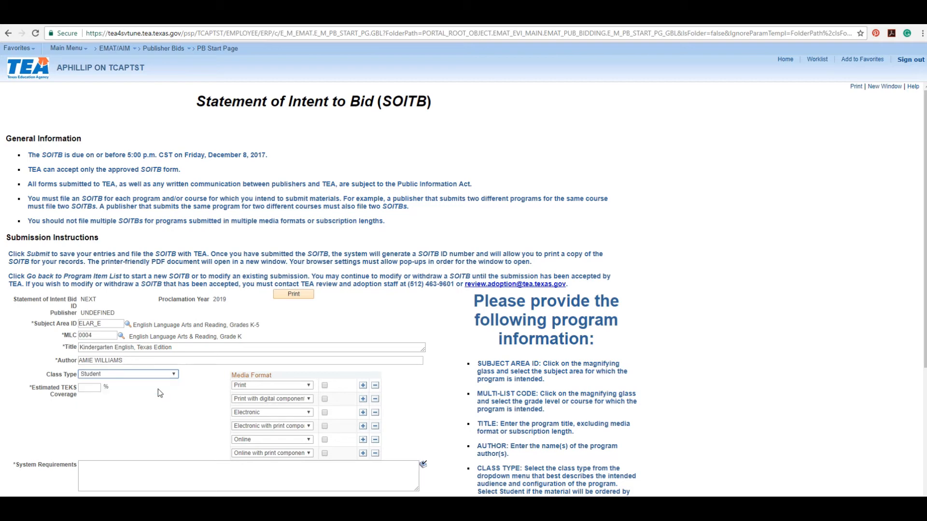
click(93, 387)
text(100)
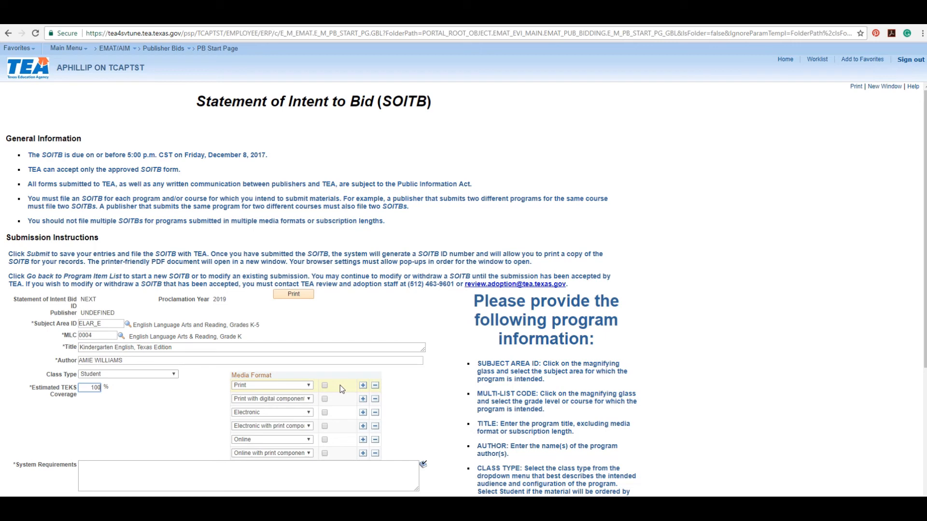
Tick Print and Online formats and enter system requirements 'PC or Mac with high-speed internet connection and a web browser'.
click(325, 389)
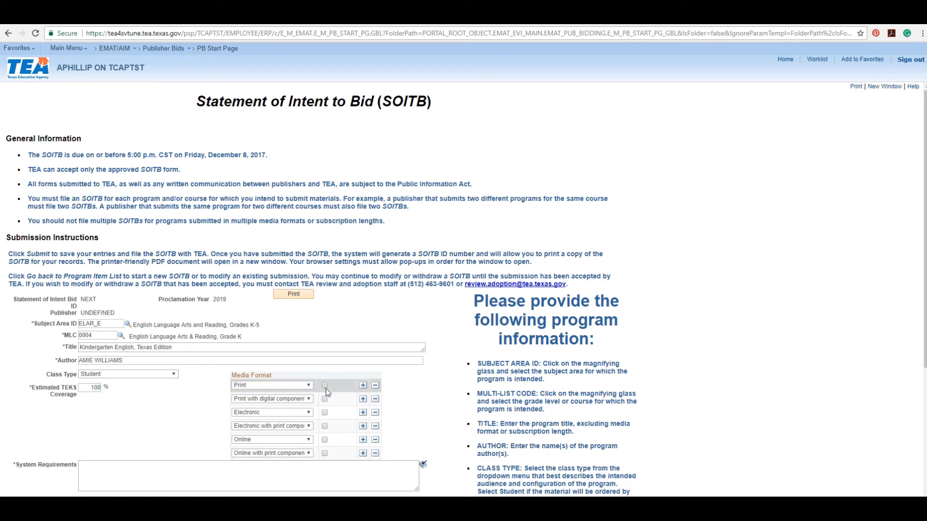
click(324, 440)
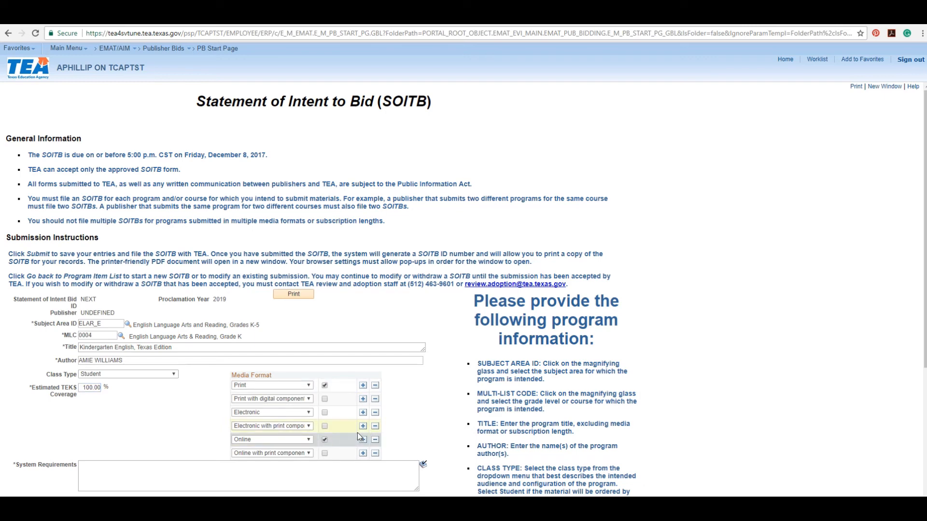
scroll(357, 434, down, 1)
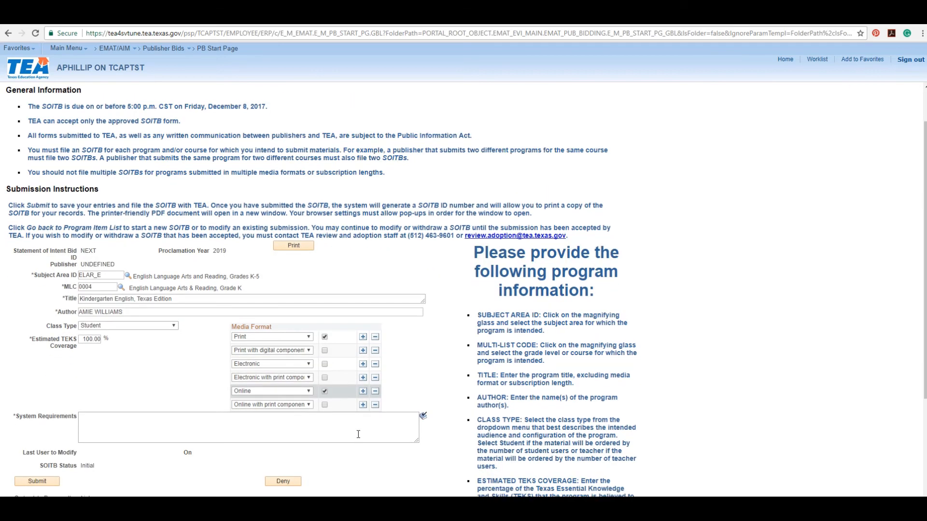
click(212, 427)
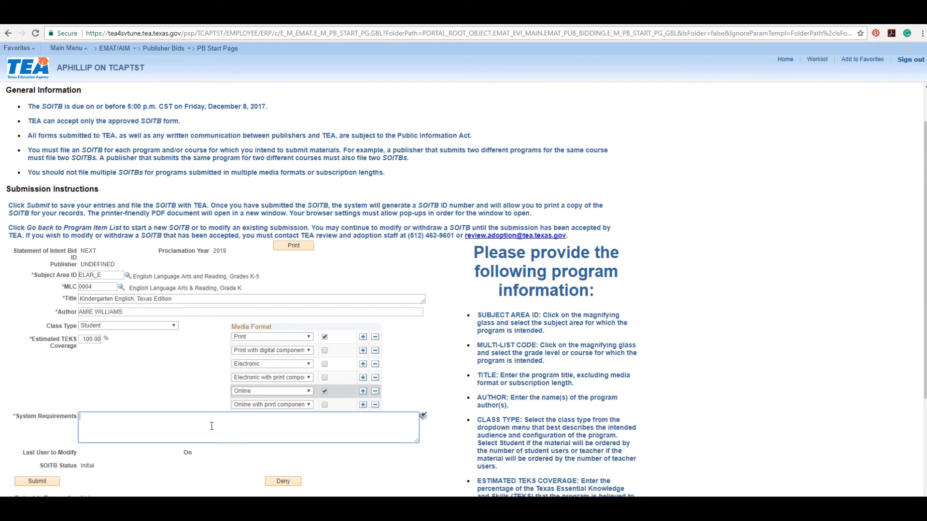
text(PC or Mac with high-sppeeed internet connection and a web)
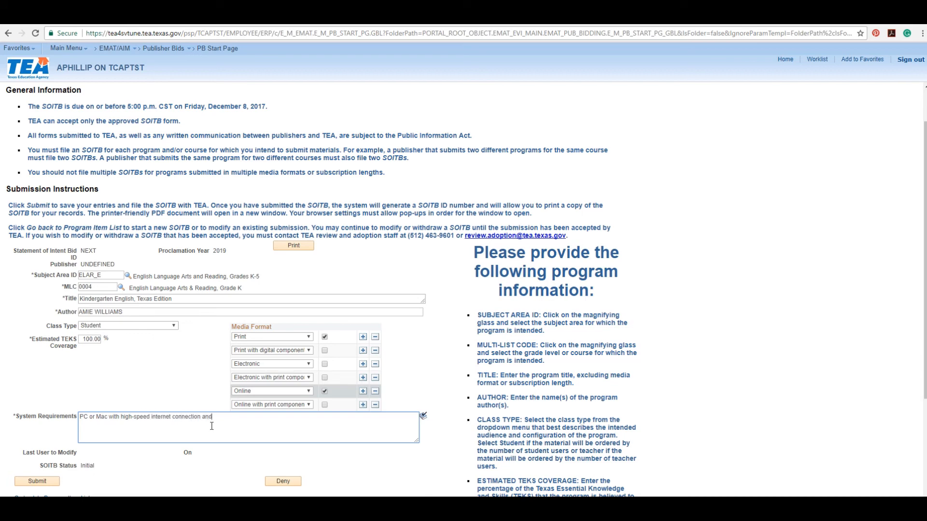
text( browser)
Scroll to the SOITB Submit button, then advance the slideshow to the Contact Us slide.
scroll(232, 412, down, 1)
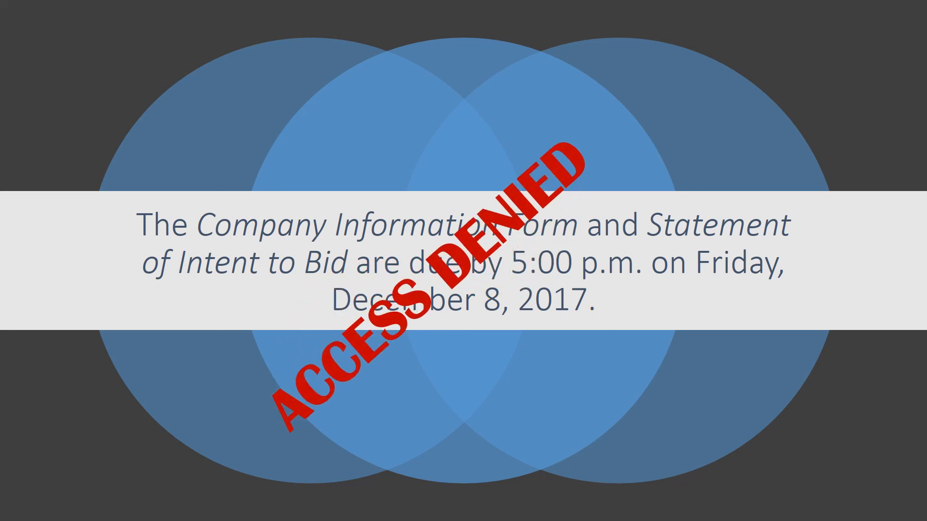
key(Right)
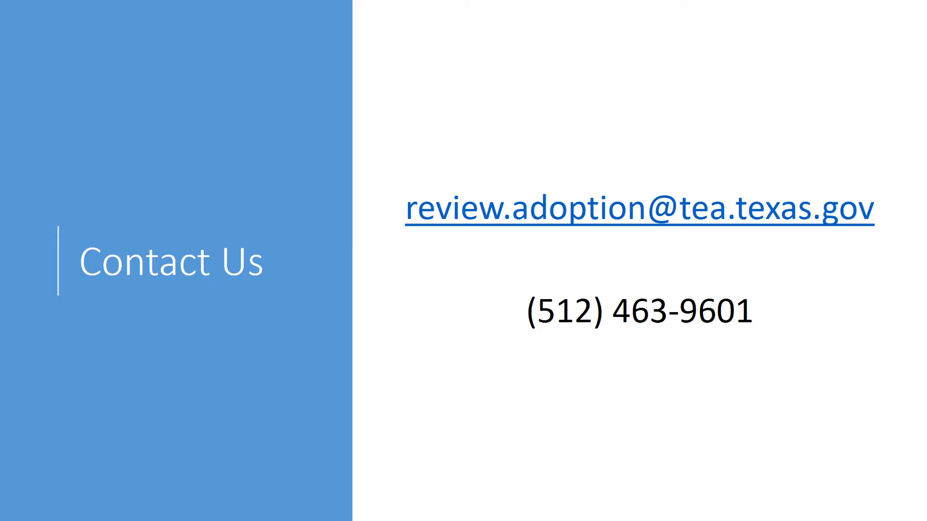